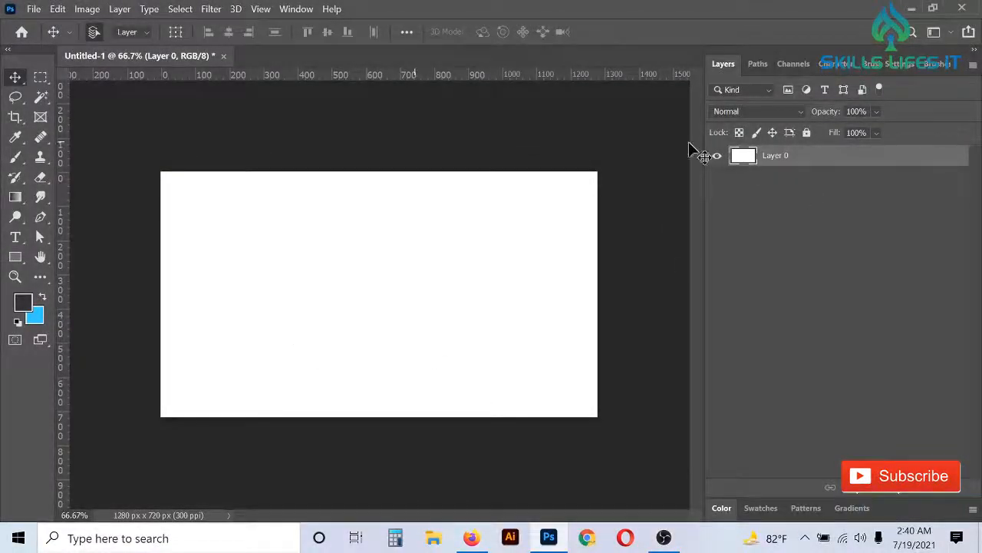
Step: Add a Gradient Overlay to Layer 0 using the Gray_14 gradient from the Grays presets
right_click(780, 156)
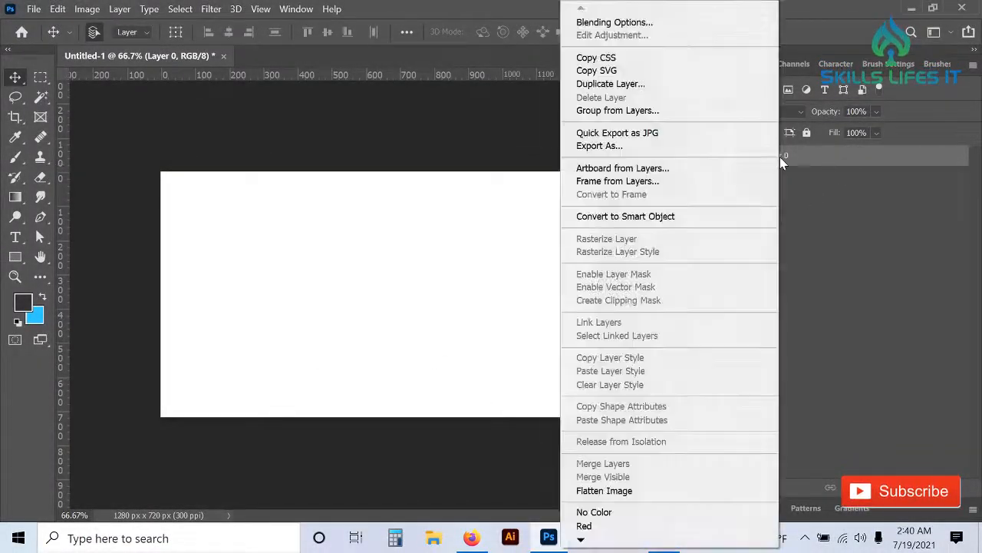
left_click(667, 23)
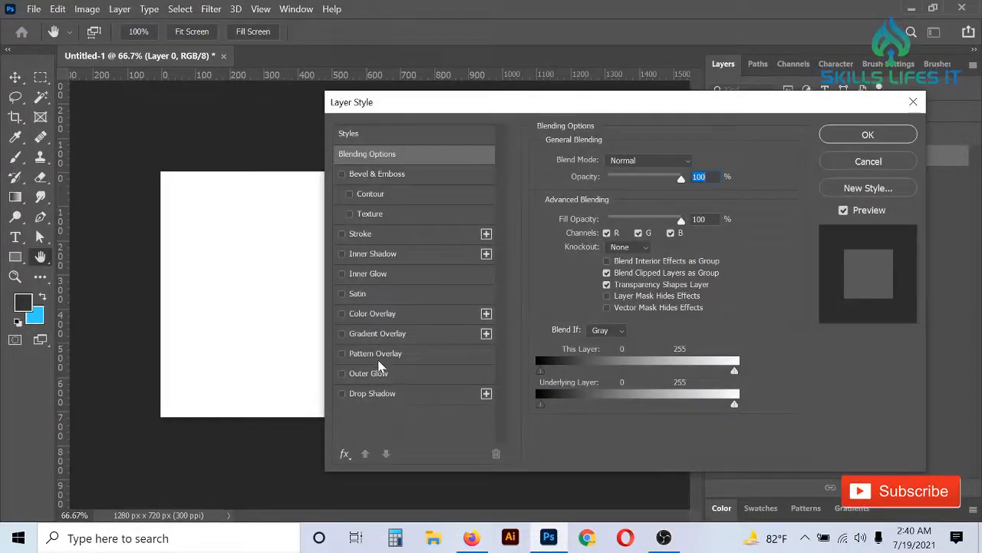
left_click(379, 333)
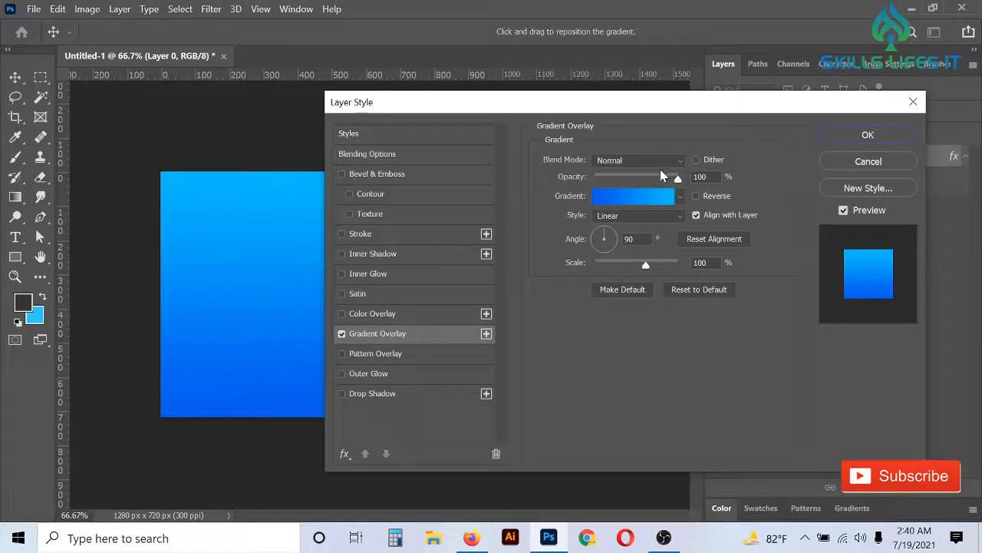
left_click(655, 193)
scroll(661, 184, "down", 3)
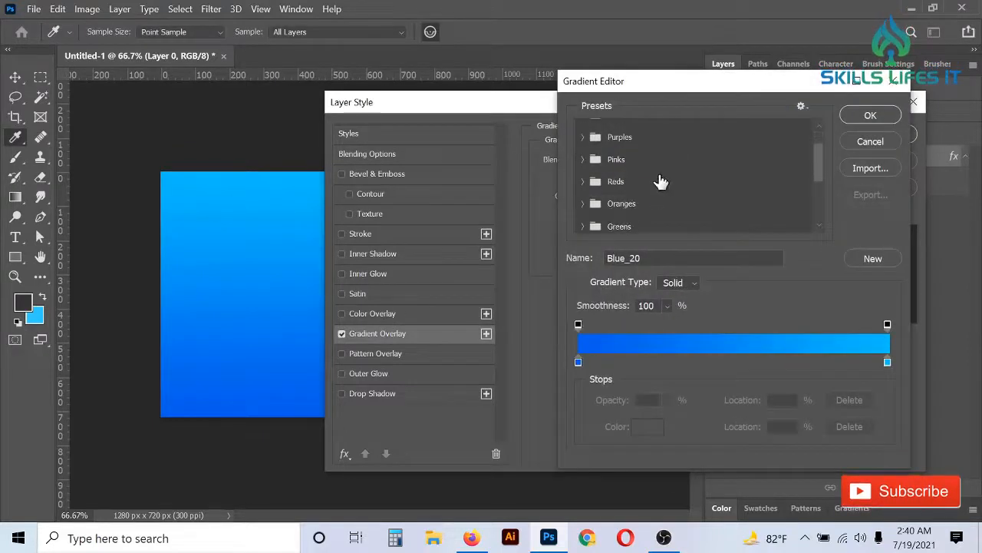
scroll(660, 182, "down", 2)
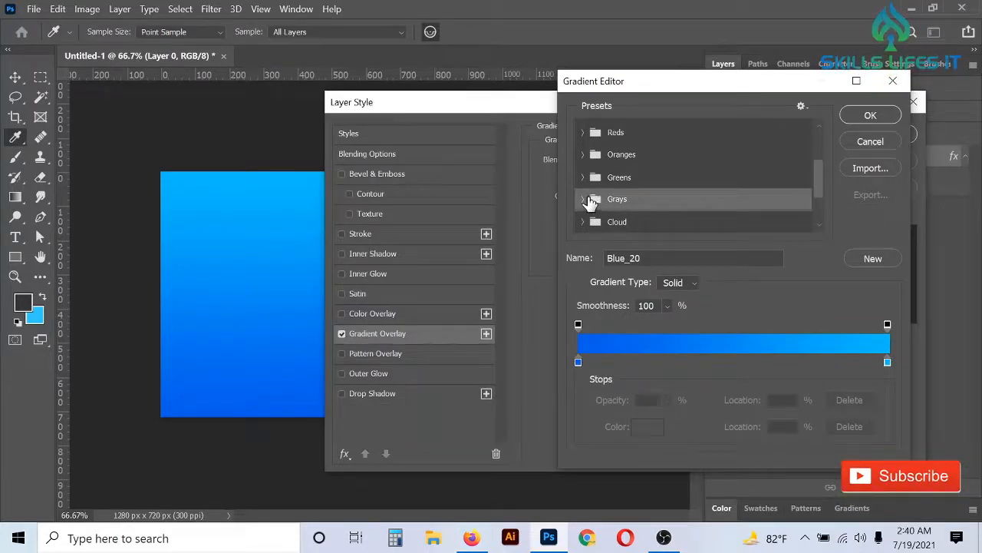
left_click(590, 199)
scroll(691, 189, "down", 2)
left_click(701, 197)
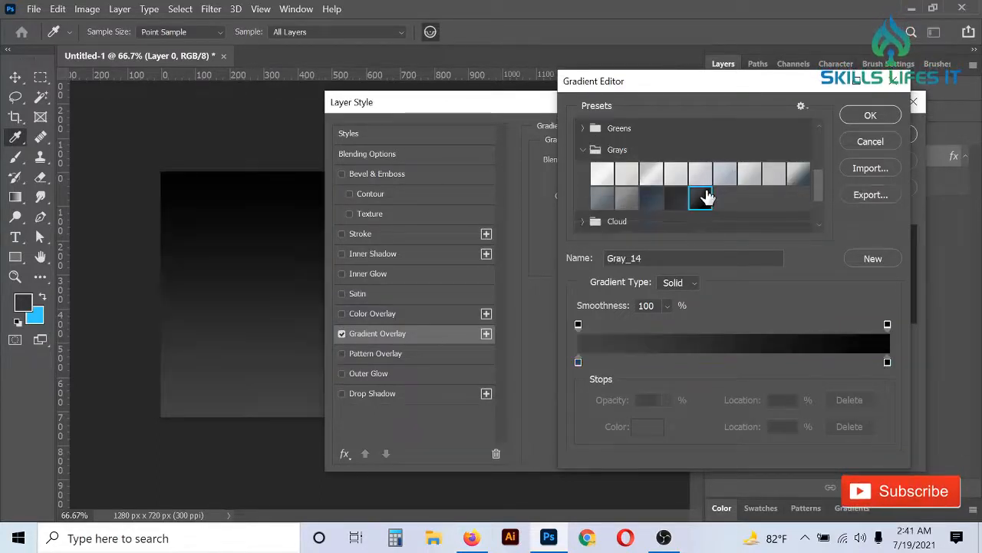
left_click(865, 115)
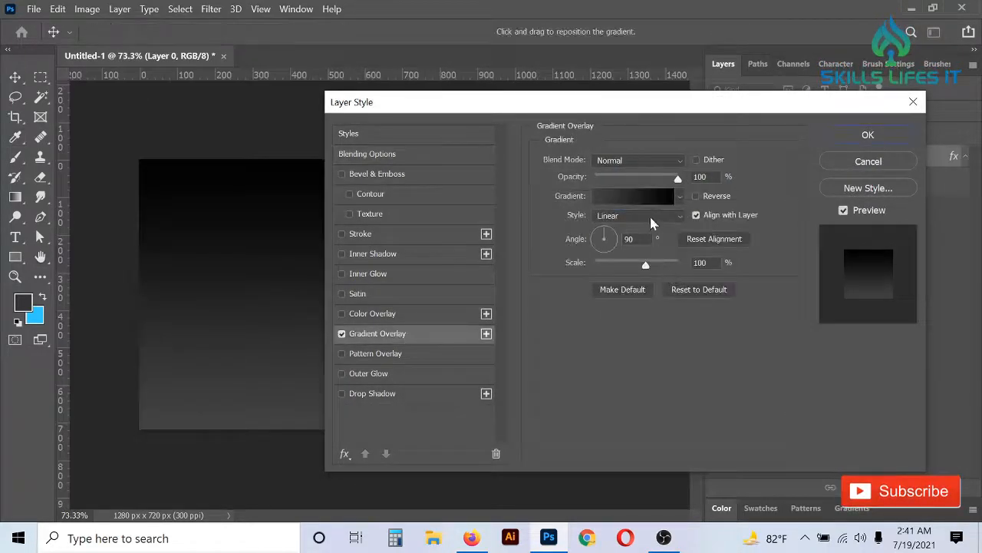
Step: Try the Radial, Angle, Reflected and Diamond styles on Layer 0's gradient overlay
left_click(651, 220)
left_click(637, 242)
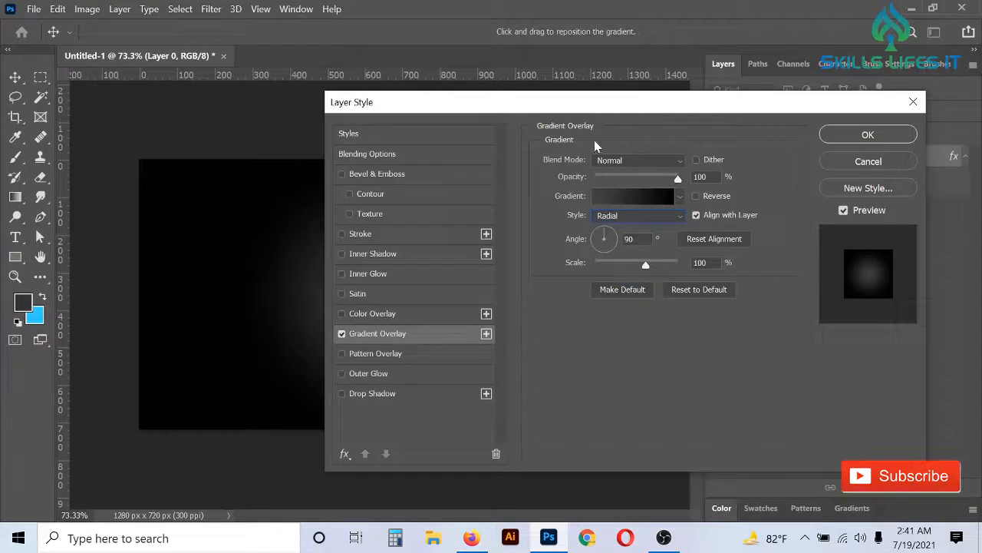
left_click_drag(564, 109, 783, 121)
left_click(867, 217)
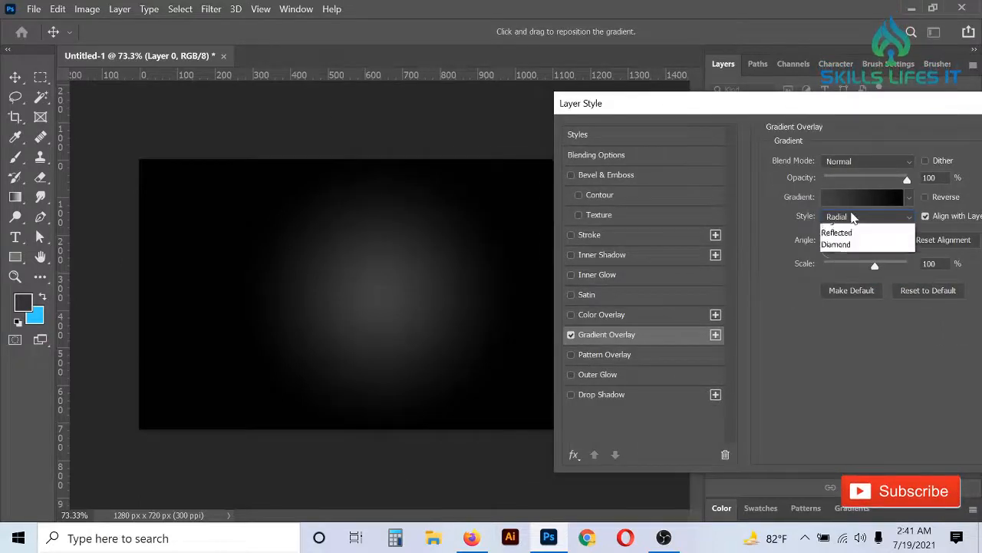
left_click(847, 250)
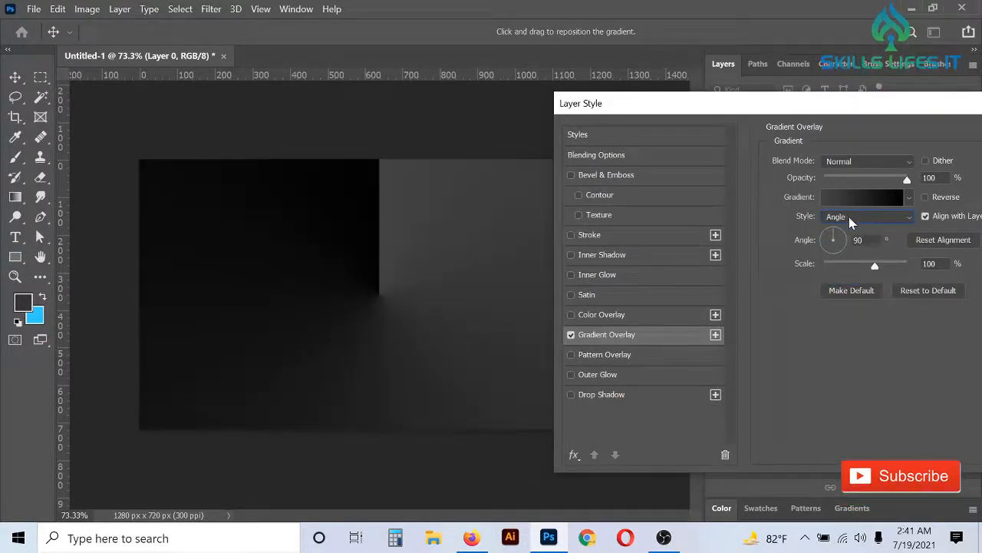
left_click(851, 218)
left_click(845, 261)
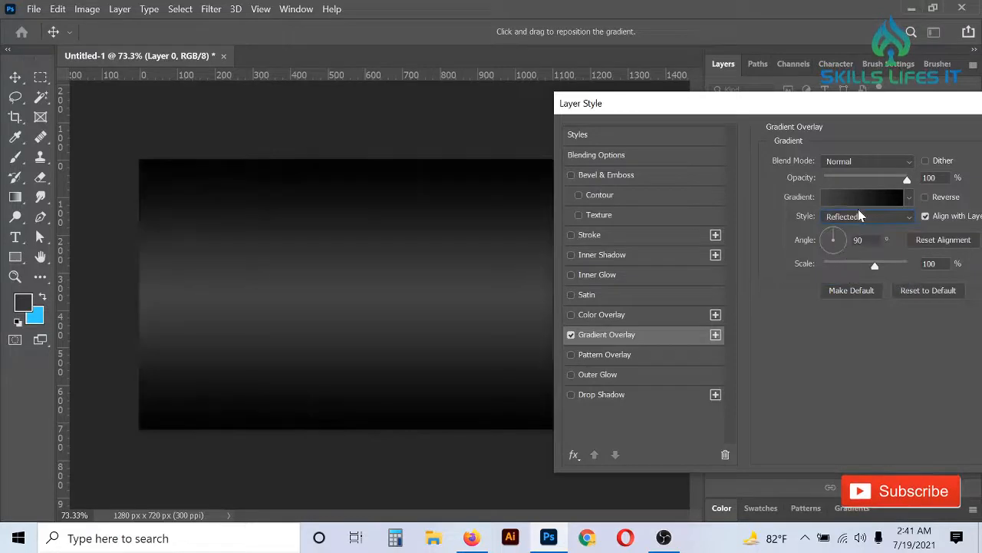
left_click(859, 216)
left_click(852, 274)
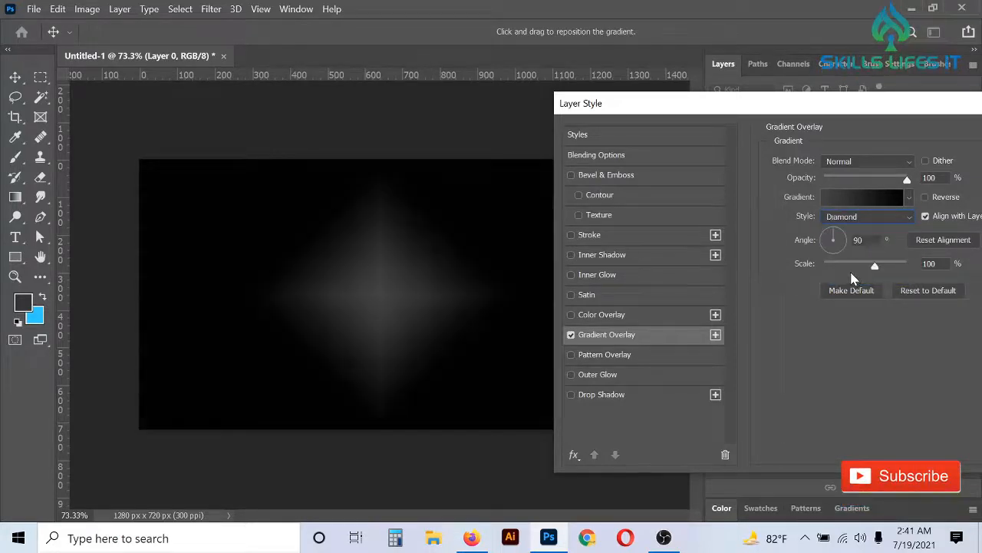
Step: Set the gradient overlay's style to Radial with a scale of 150%
left_click(856, 219)
left_click(844, 242)
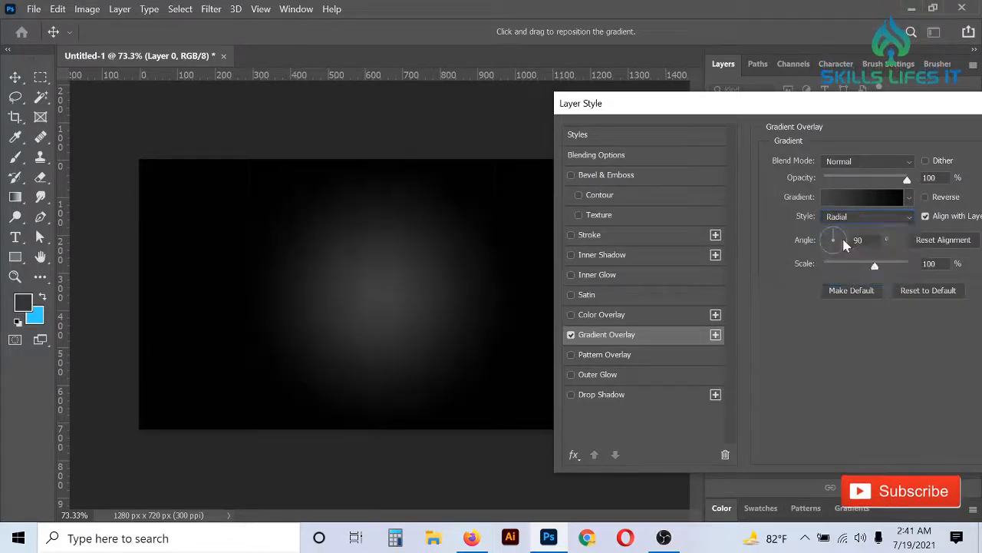
left_click_drag(876, 266, 903, 267)
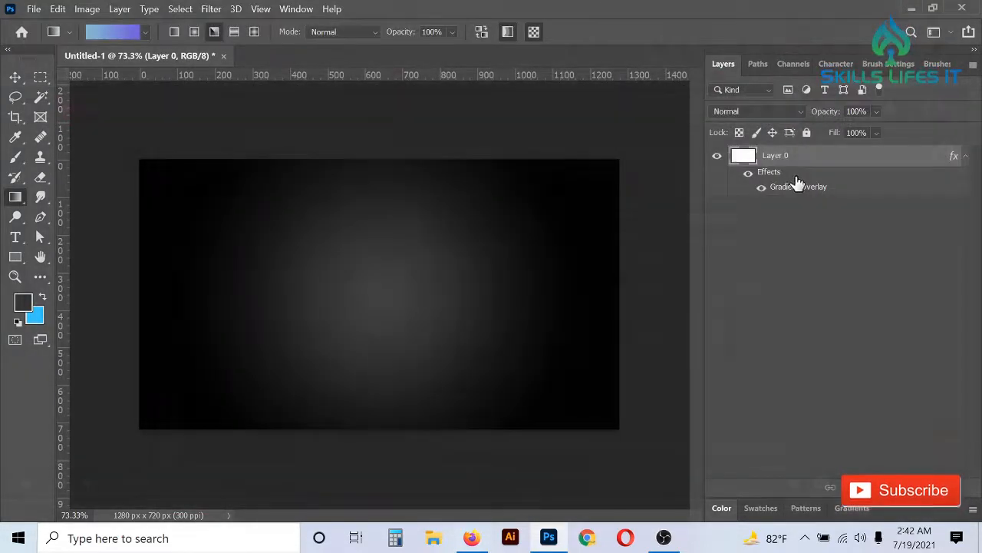
Step: Edit Layer 0's existing gradient overlay and set its blend mode to Multiply
right_click(777, 167)
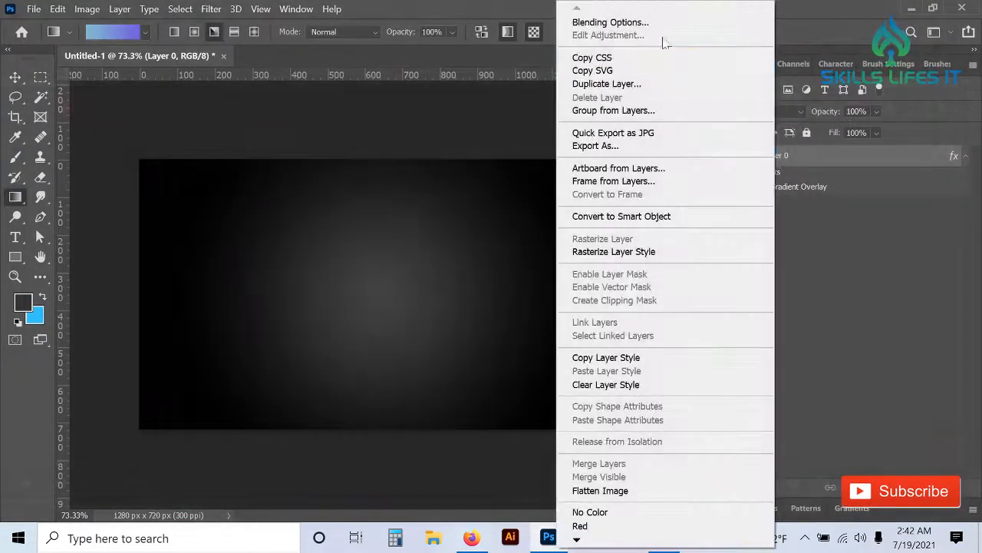
left_click(657, 24)
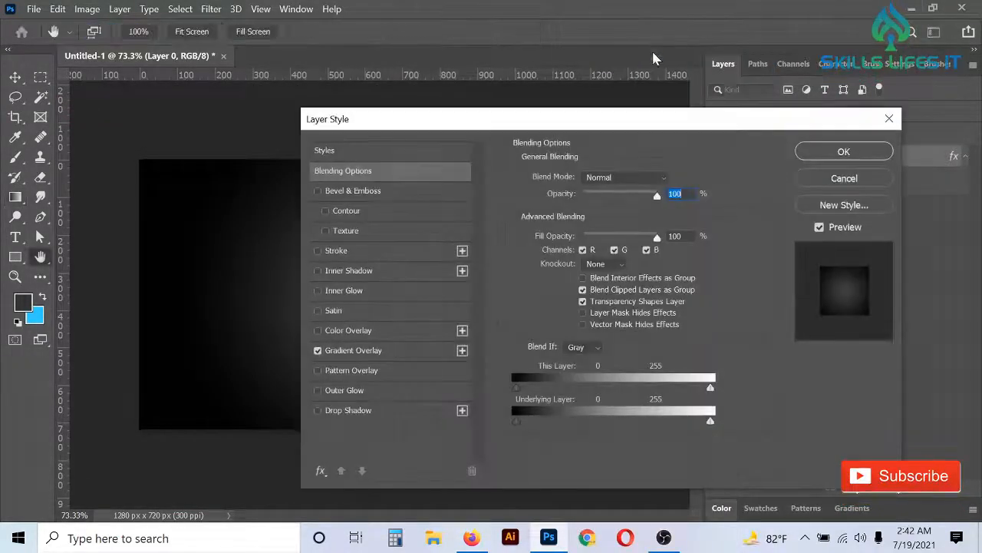
left_click(379, 347)
left_click_drag(631, 123, 828, 129)
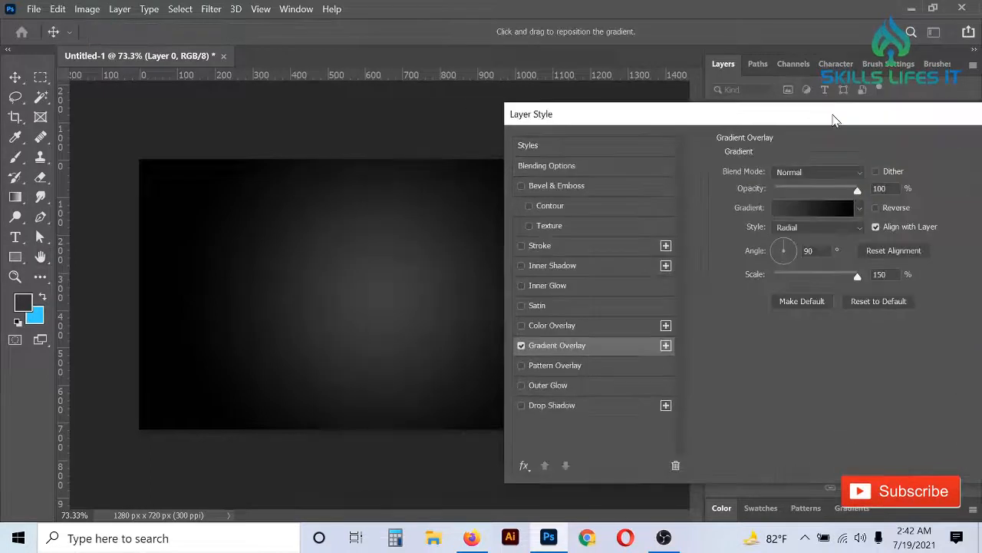
left_click(816, 169)
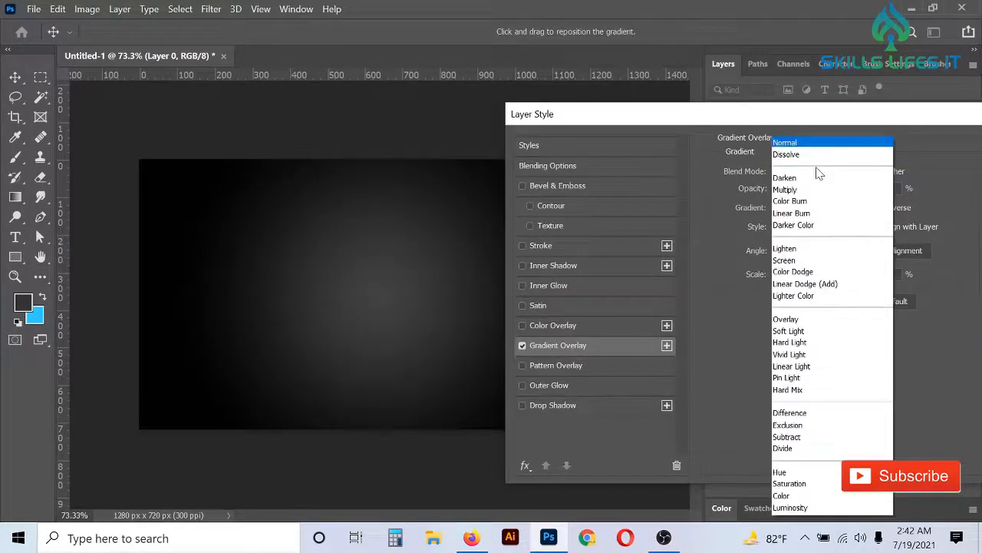
left_click(815, 188)
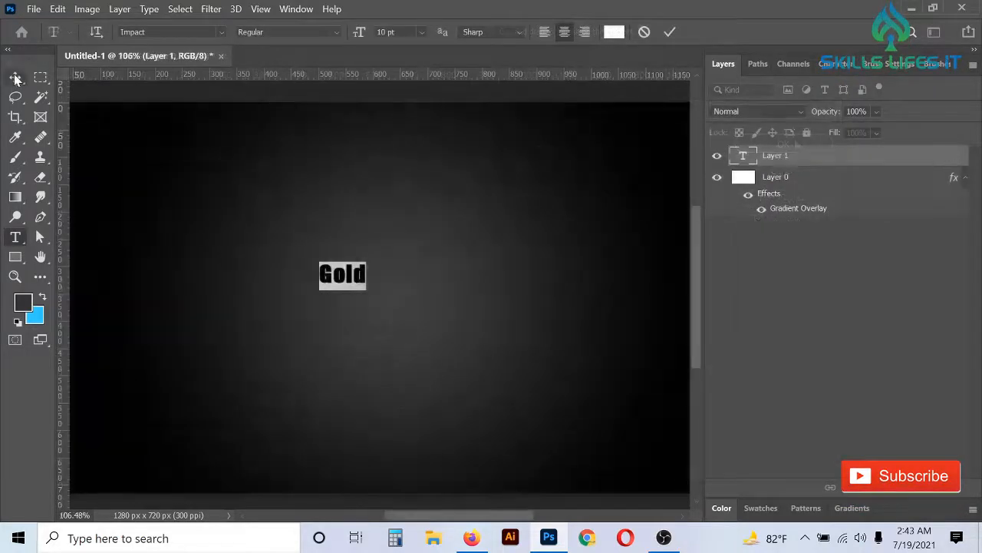
Step: Change the Gold text's font to Amaze and scale the text to 141.77%, centred on the canvas
scroll(296, 274, "up", 2)
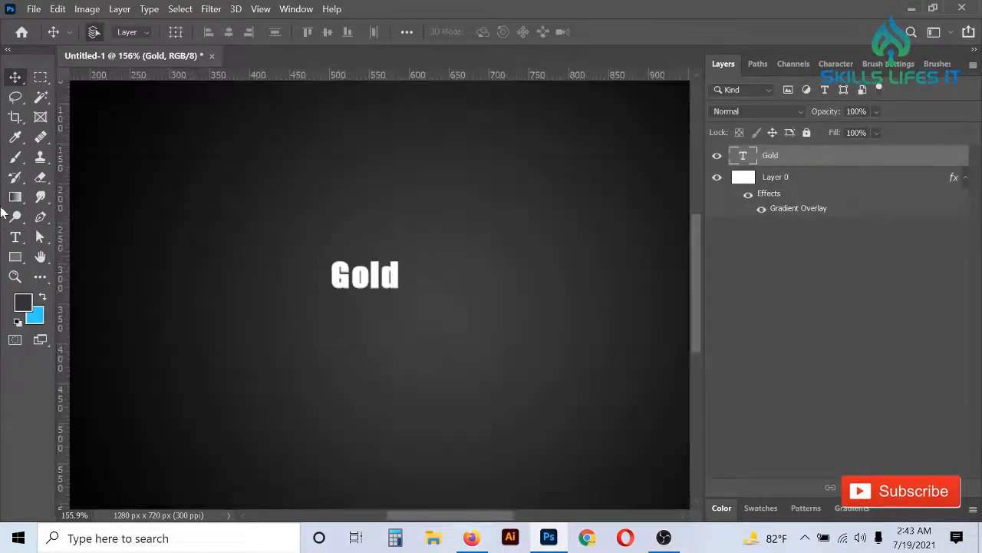
left_click(16, 237)
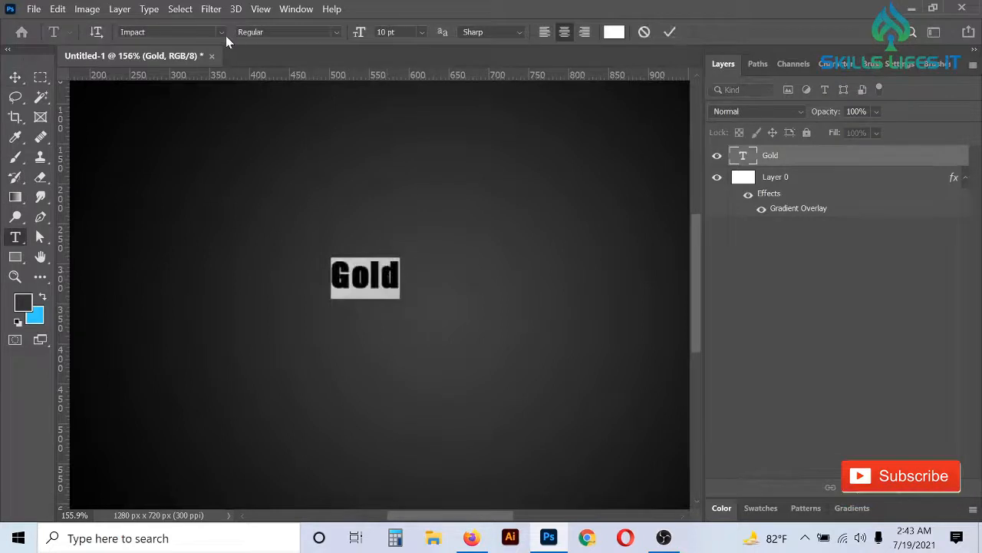
left_click(226, 35)
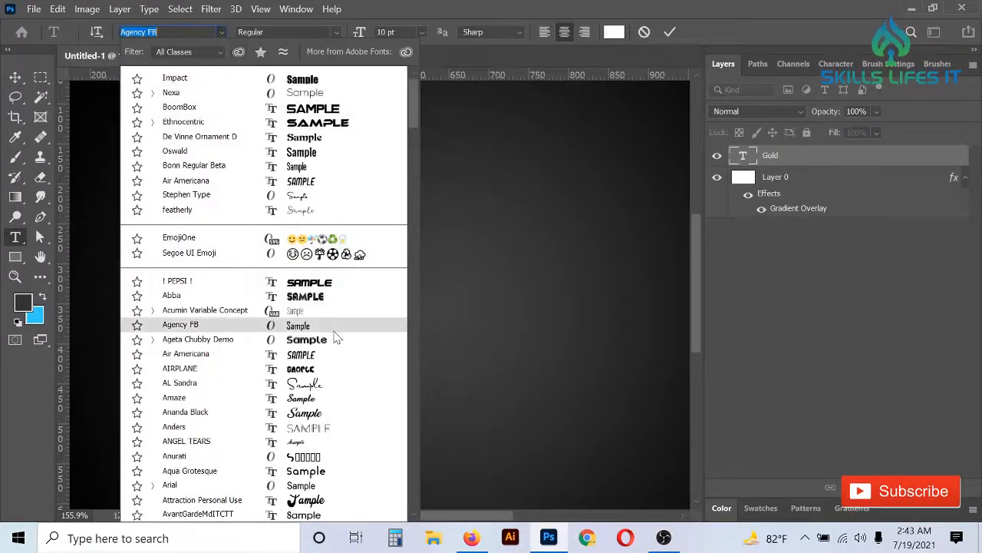
left_click(318, 397)
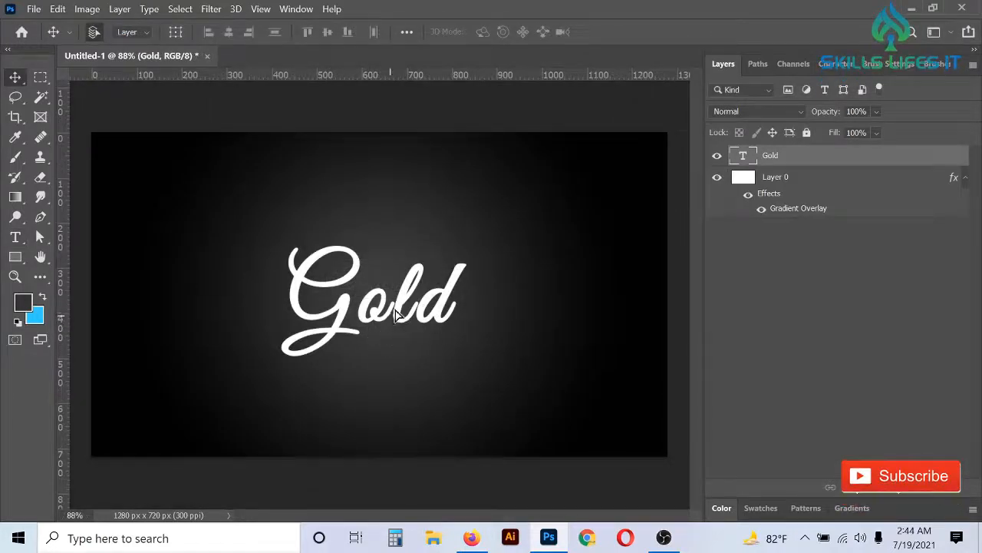
left_click_drag(395, 315, 394, 314)
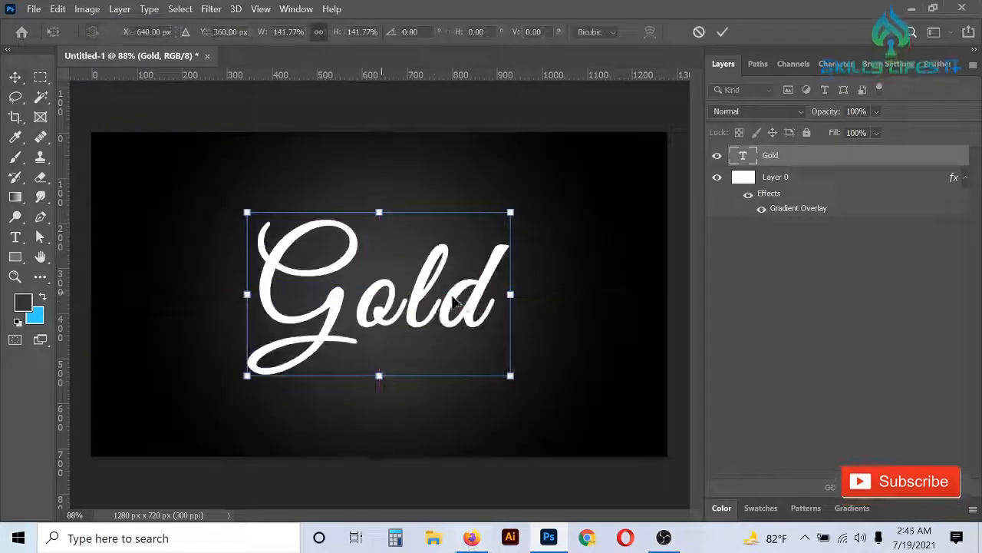
key("Return")
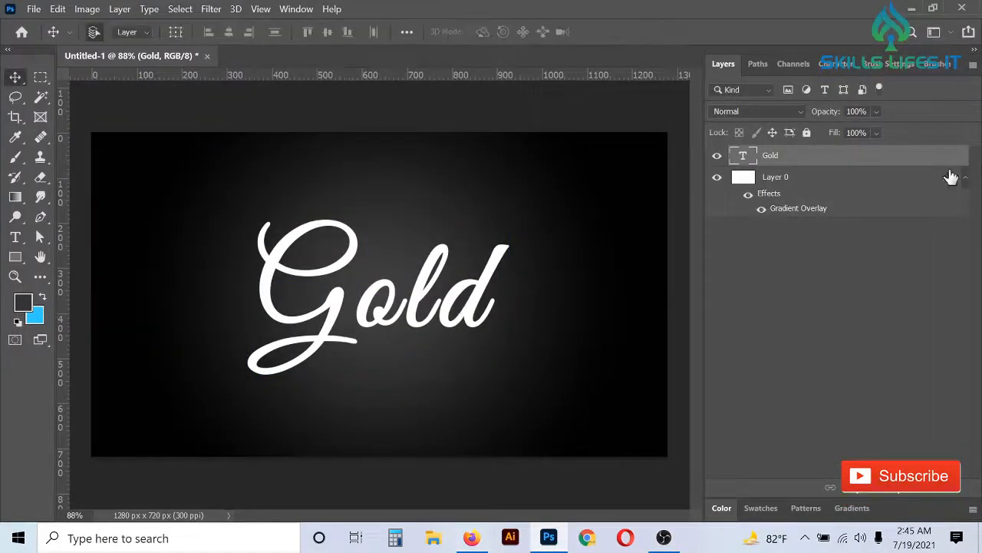
Step: Add a Drop Shadow effect to the Gold text layer through its layer style
right_click(893, 160)
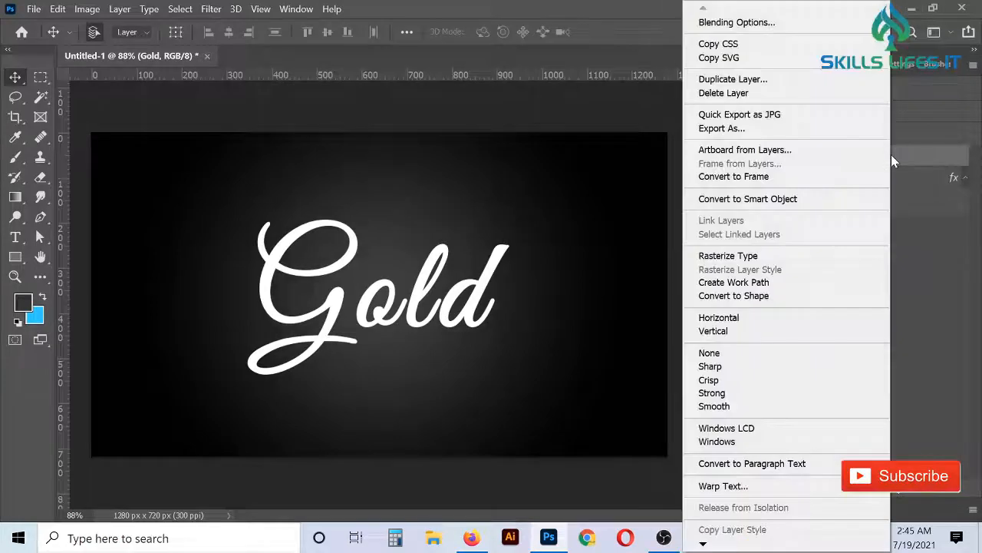
left_click(921, 297)
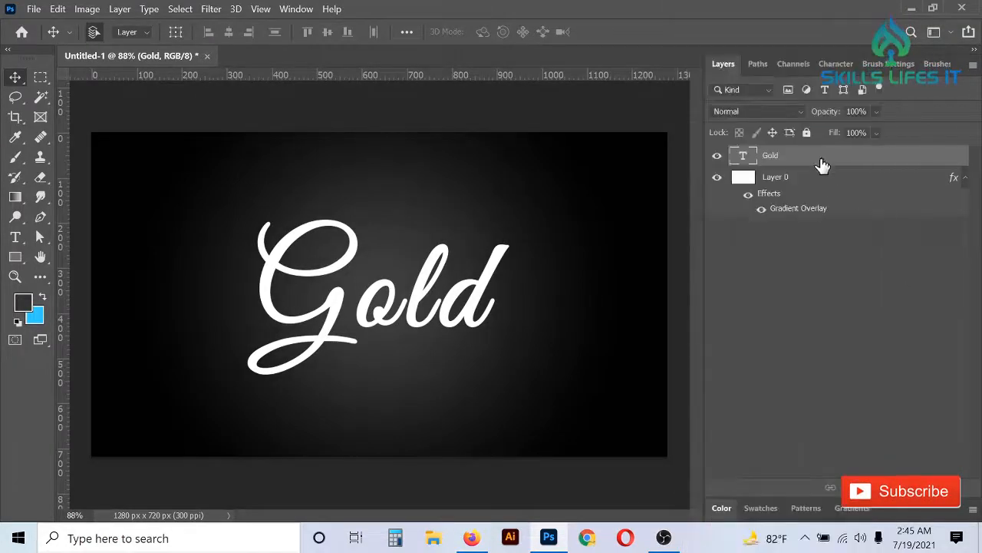
right_click(818, 161)
left_click(712, 25)
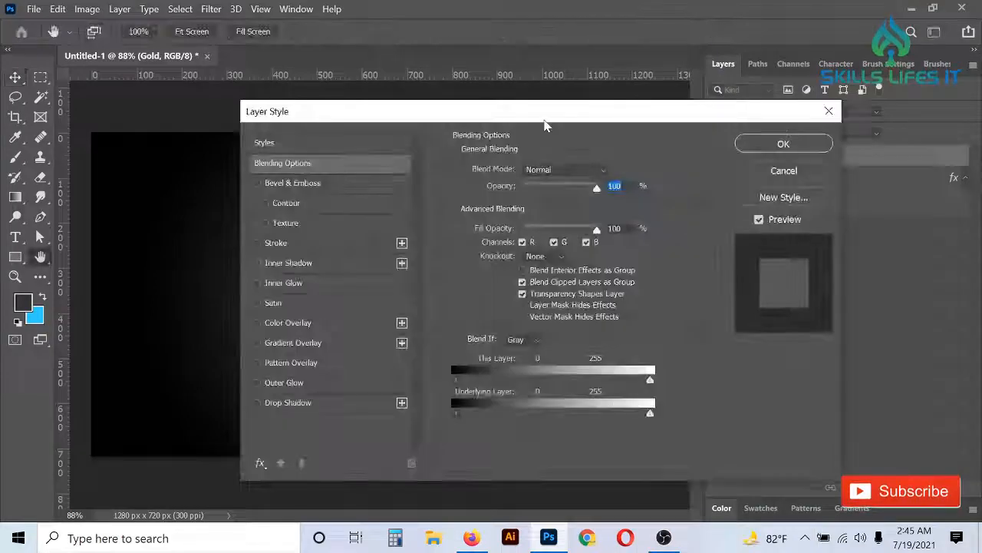
left_click_drag(547, 121, 783, 112)
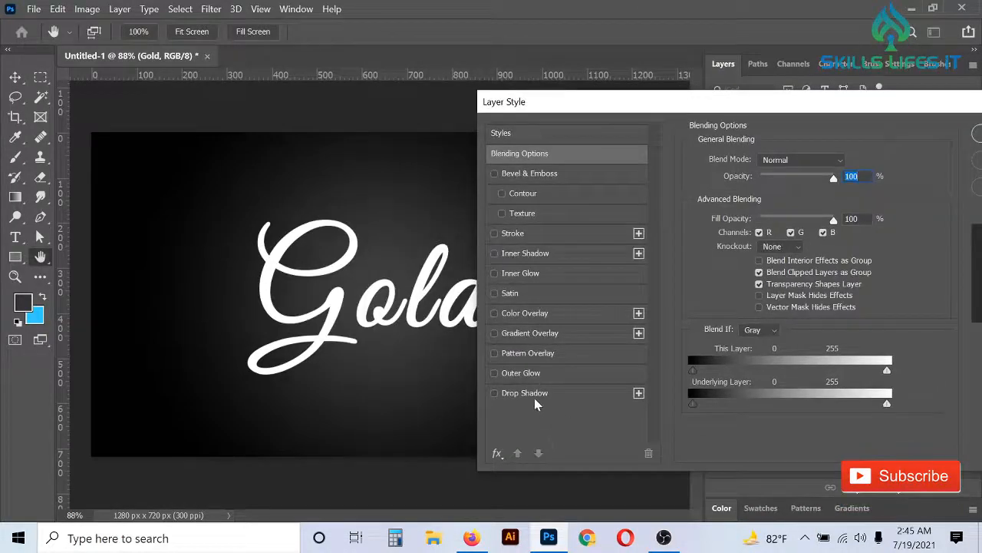
left_click(533, 395)
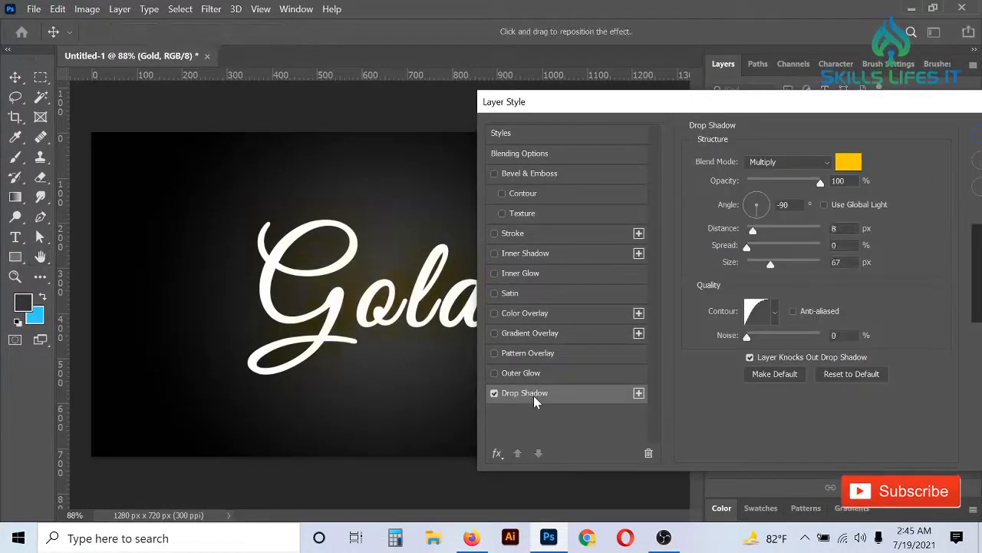
Step: Set the drop shadow's colour to black (000000)
left_click(854, 165)
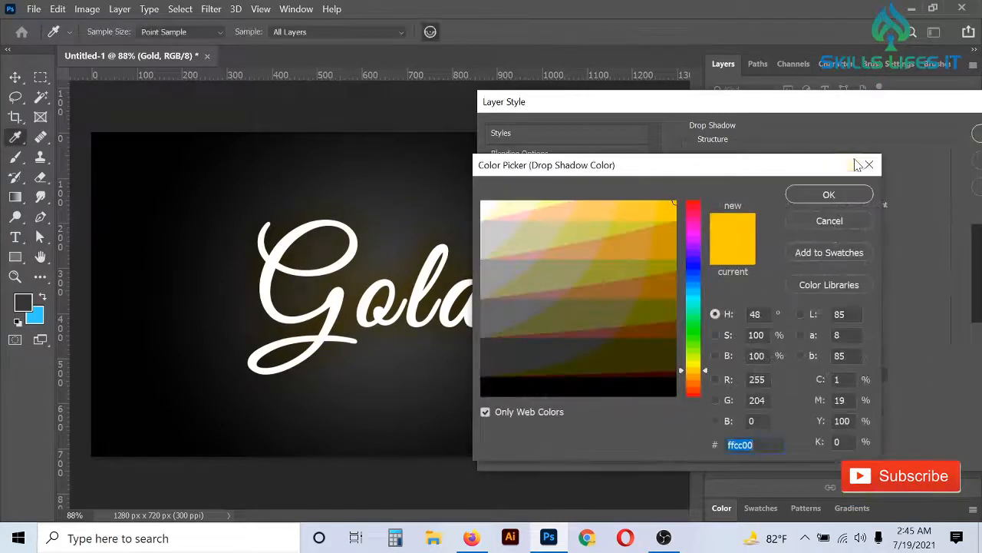
left_click(657, 389)
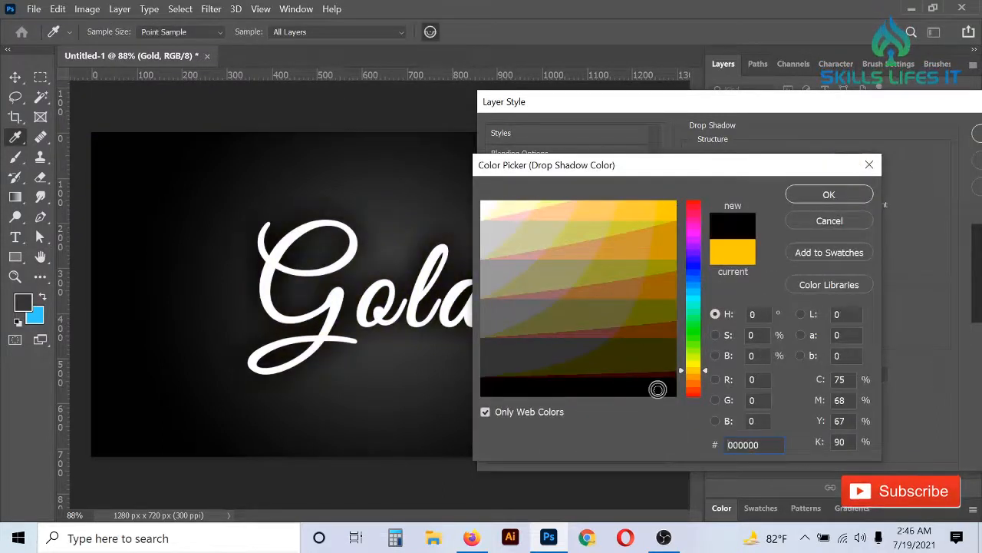
left_click(835, 197)
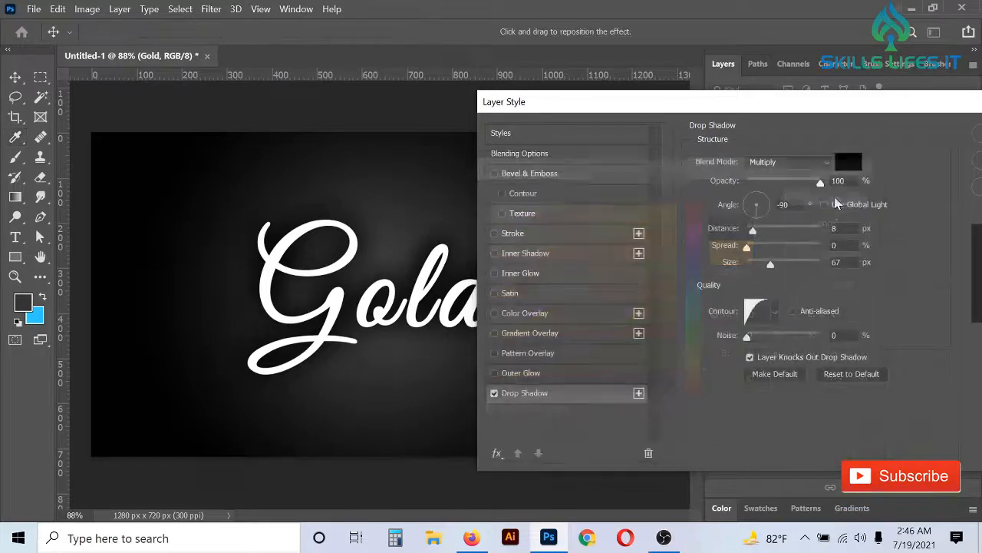
Step: Keep the drop shadow on Multiply and set 80% opacity, 10 px distance, 5% spread and 10 px size, then apply the style
left_click(810, 162)
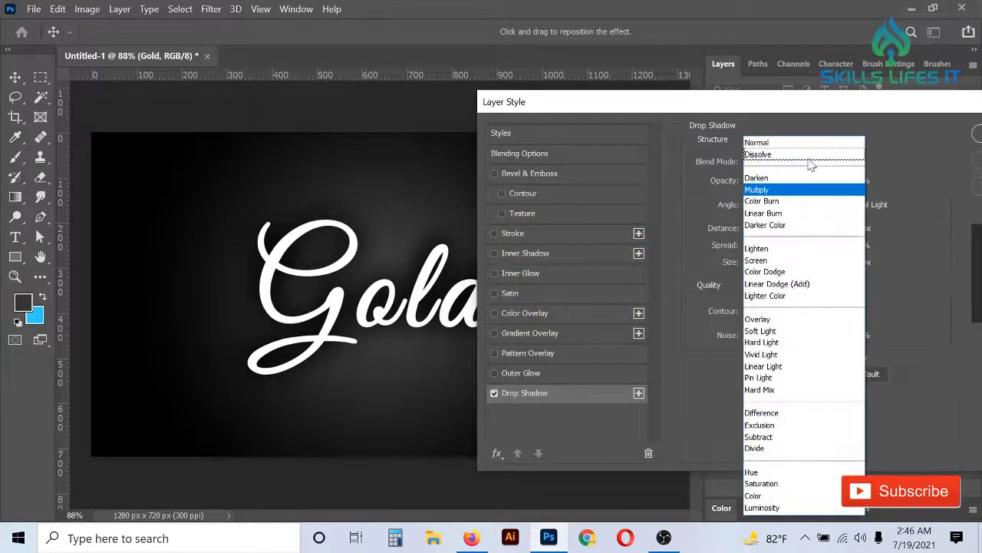
left_click(906, 139)
left_click(780, 169)
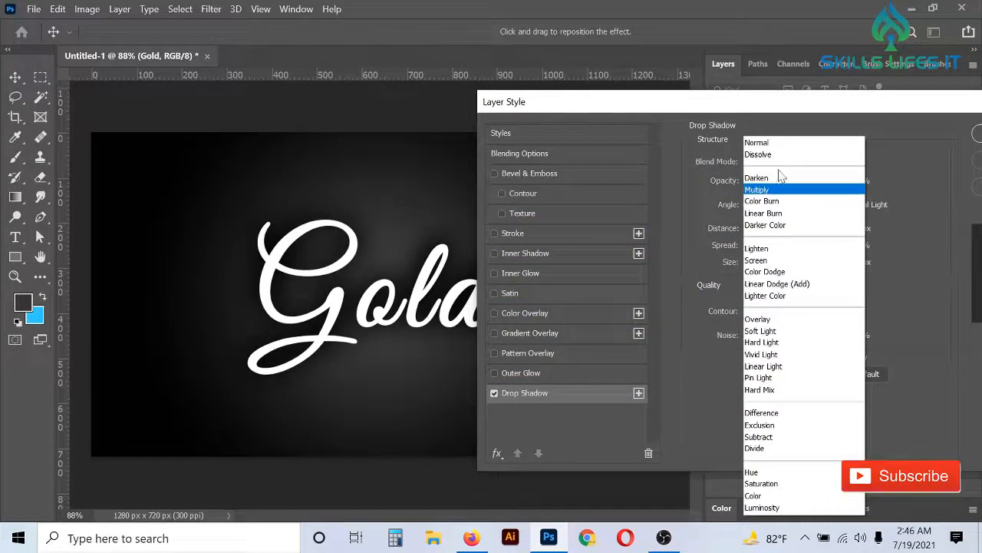
left_click(779, 191)
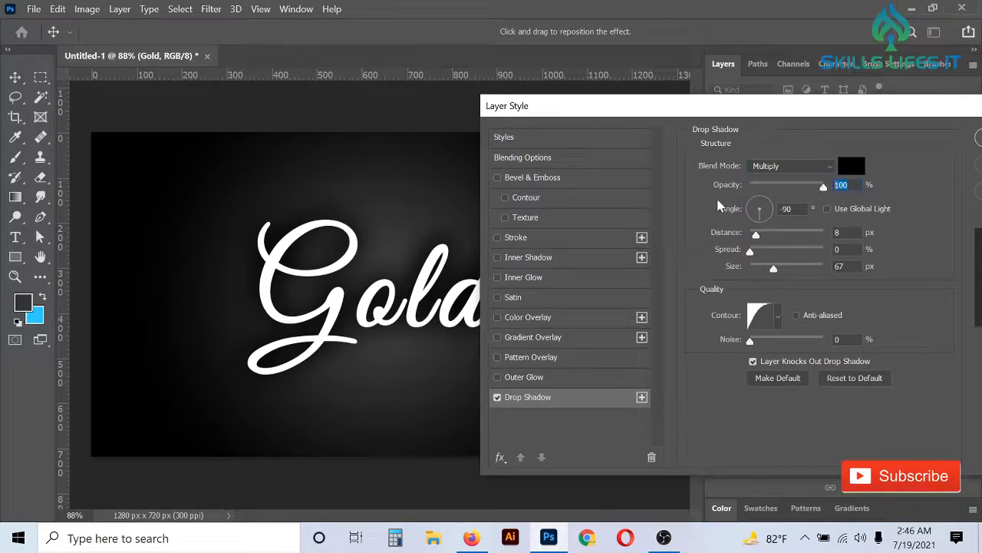
type("80")
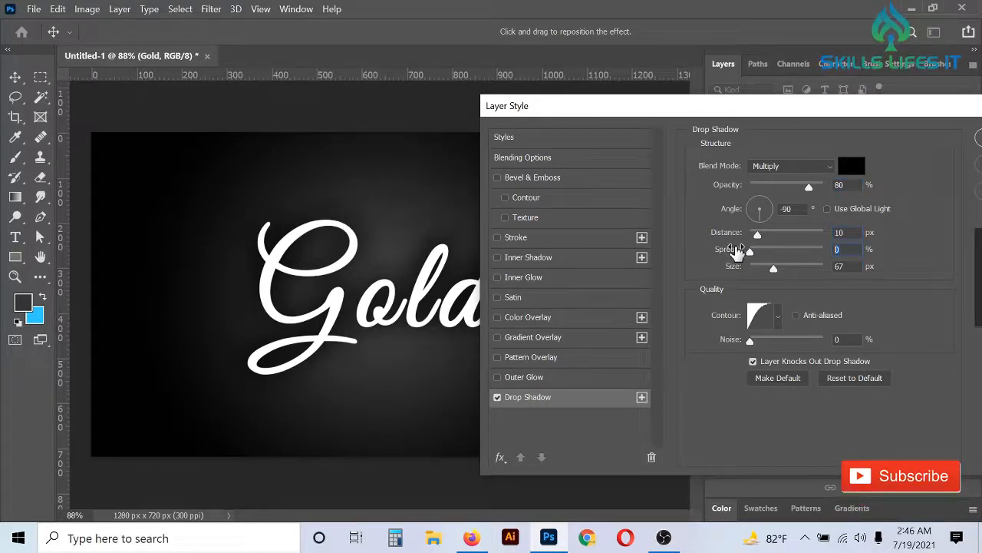
type("5")
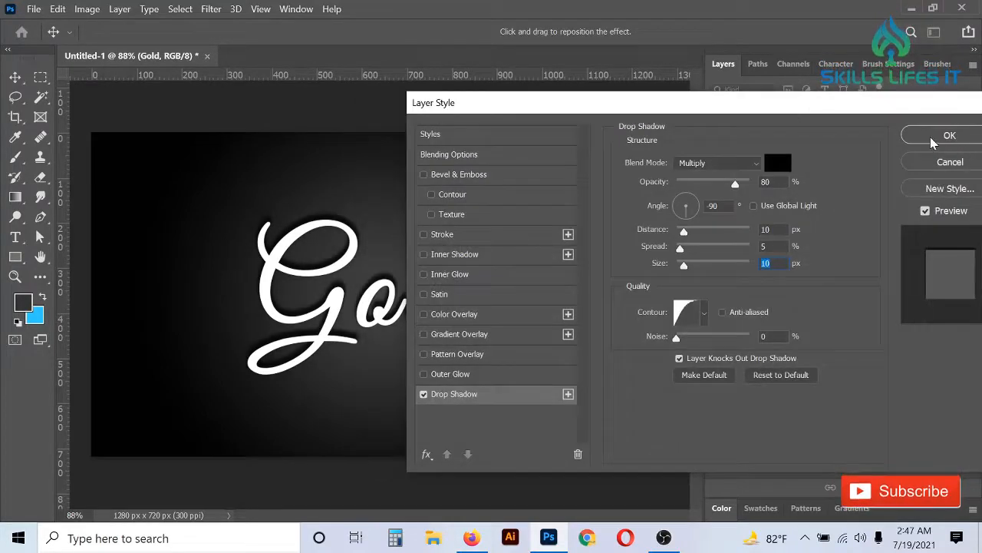
left_click(931, 137)
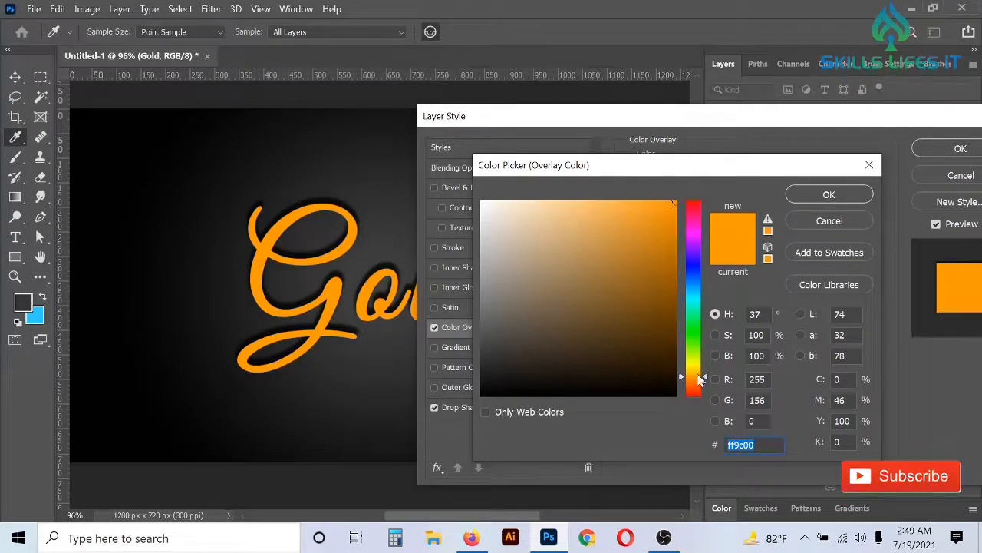
Step: Apply a Color Overlay in orange (ff9c00) to the Gold text
left_click(825, 194)
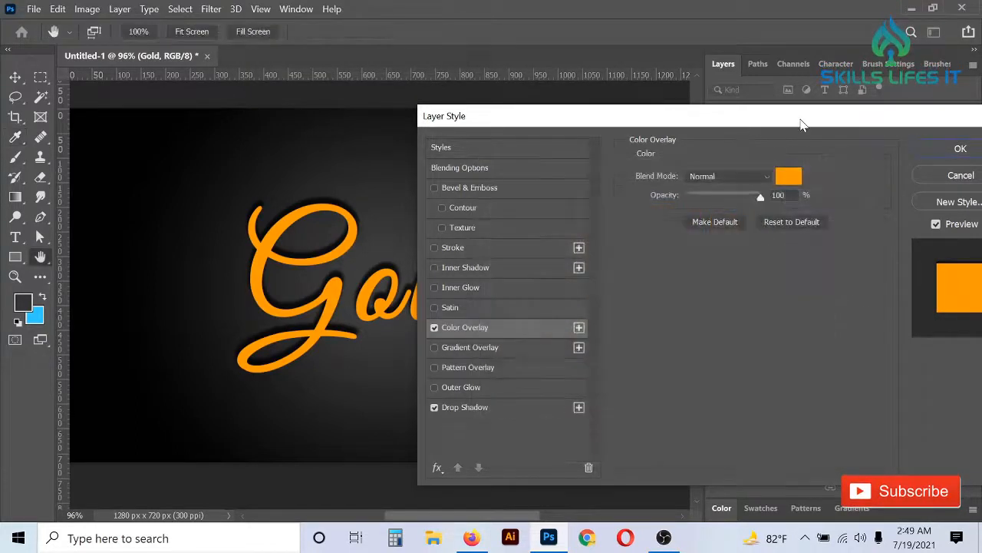
left_click_drag(802, 126, 757, 121)
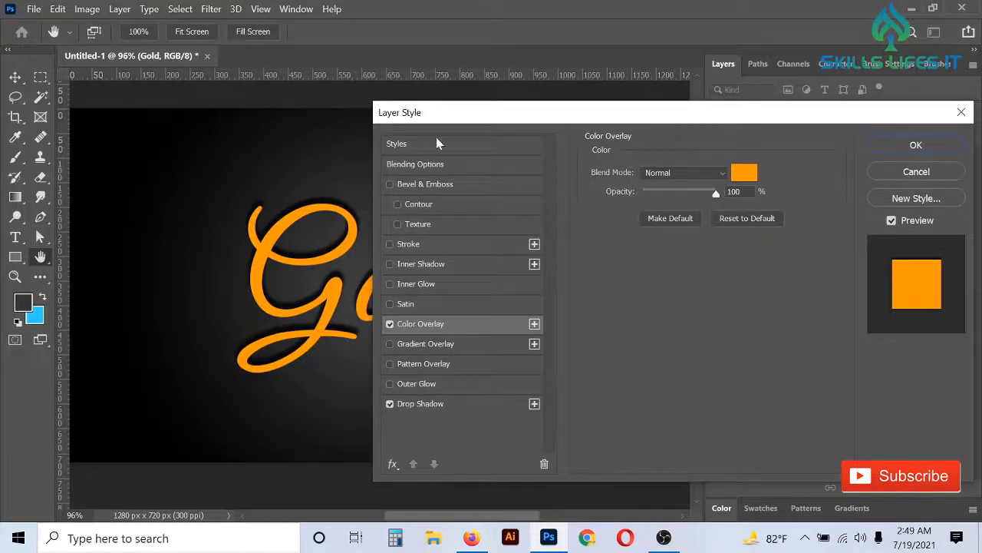
Step: Add a Bevel & Emboss effect to the Gold text with 438% depth and 2 px soften
left_click(397, 187)
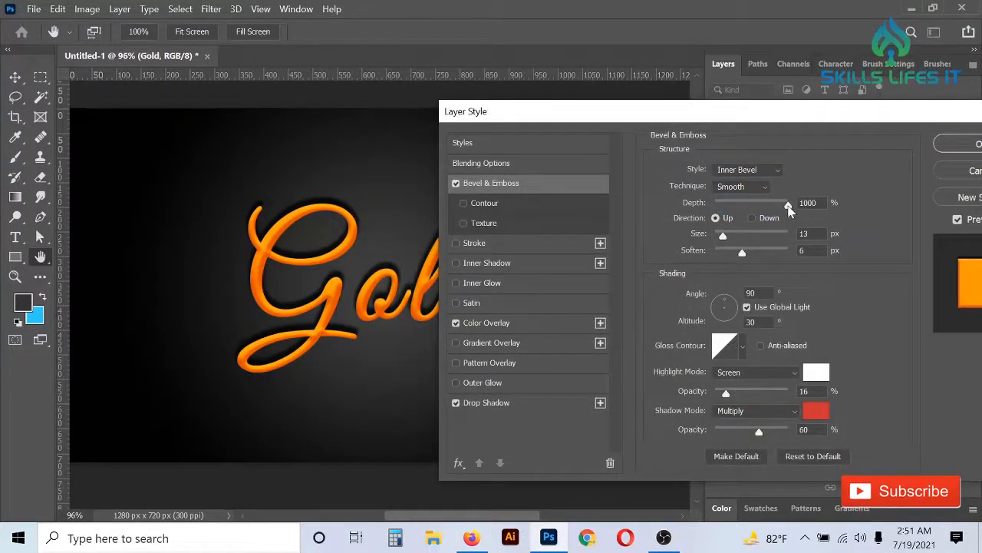
left_click_drag(773, 206, 749, 206)
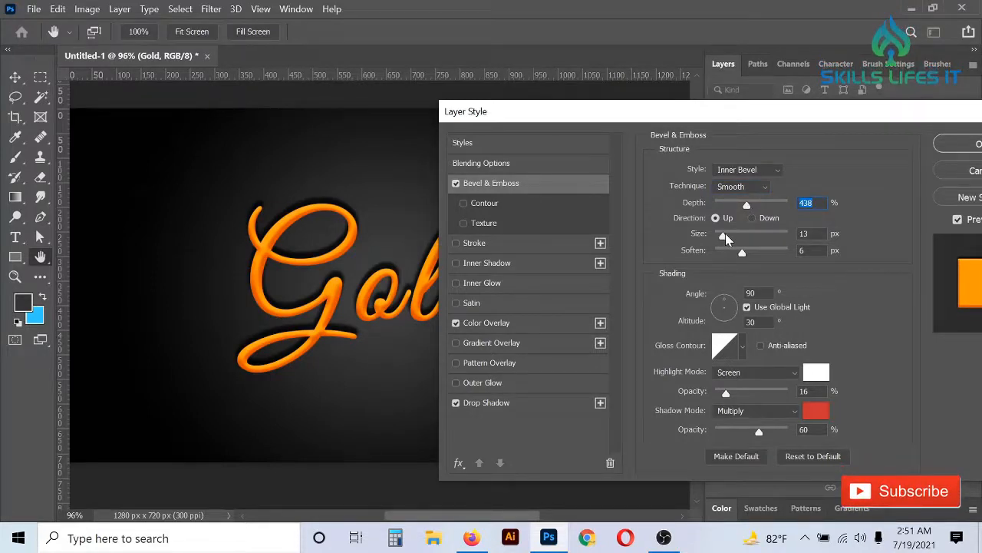
left_click_drag(726, 238, 694, 256)
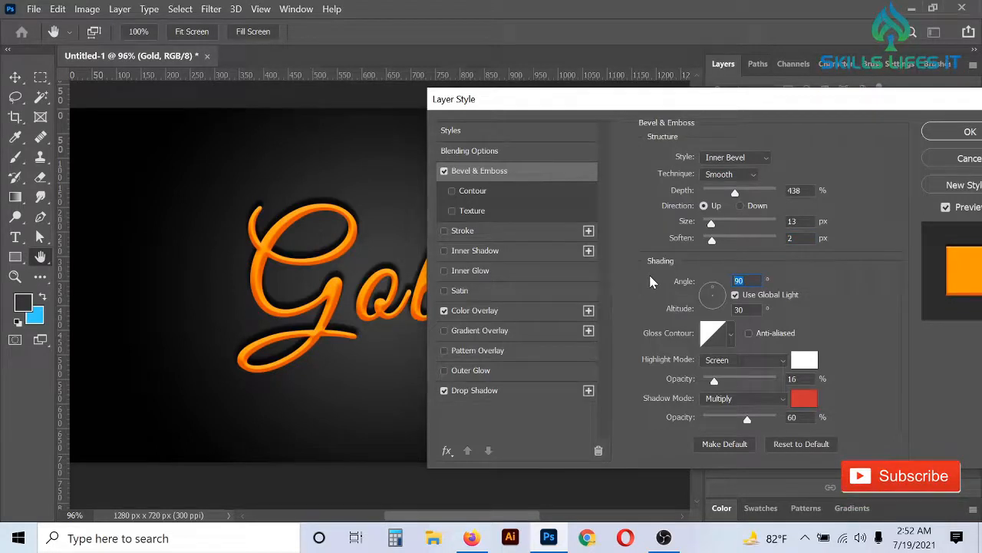
Step: Set the bevel's shading to a 65° angle and 42° altitude, with the highlight mode Linear Dodge (Add) at 83% opacity
type("65")
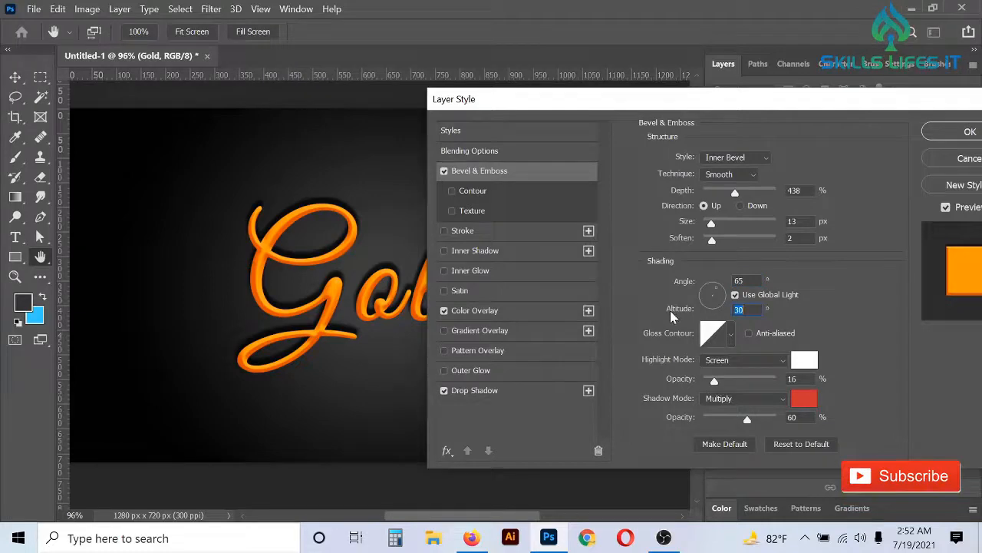
type("42")
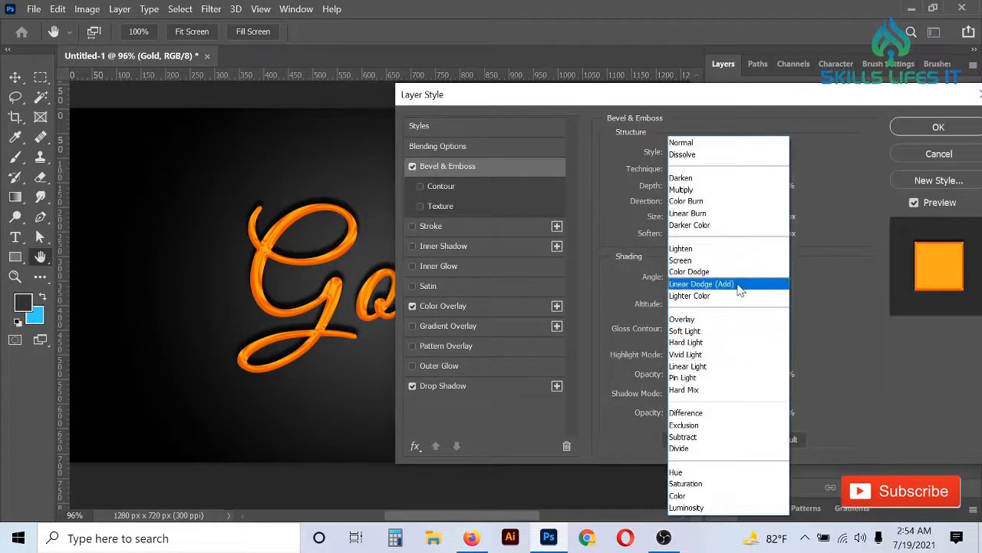
left_click(738, 286)
left_click(658, 377)
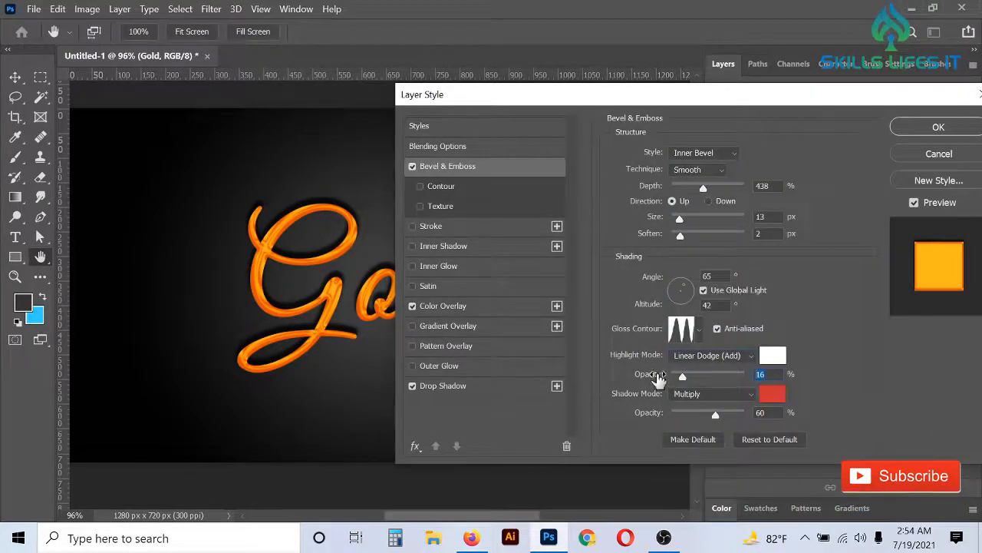
type("83")
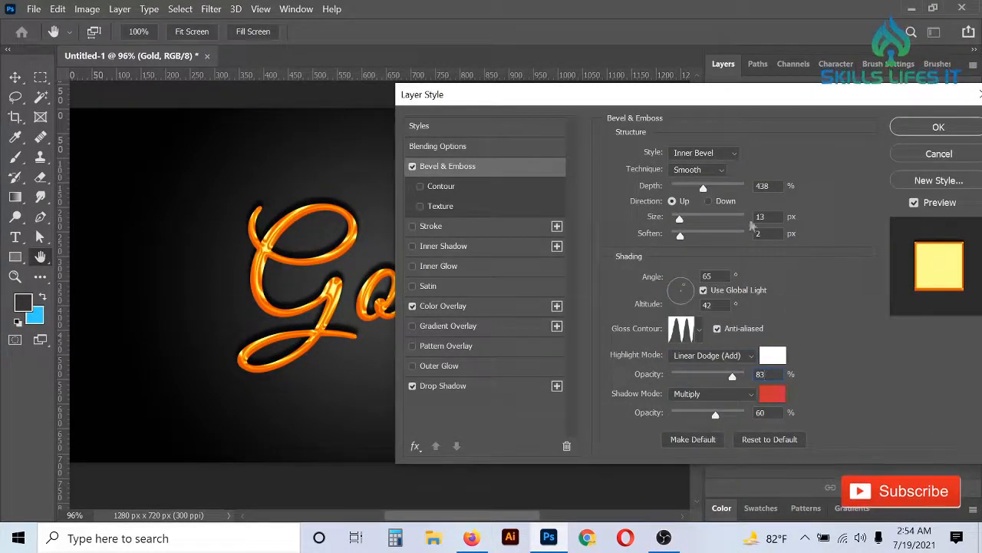
Step: Keep the bevel's shadow mode on Multiply and set its shadow colour to black (000000)
left_click(710, 393)
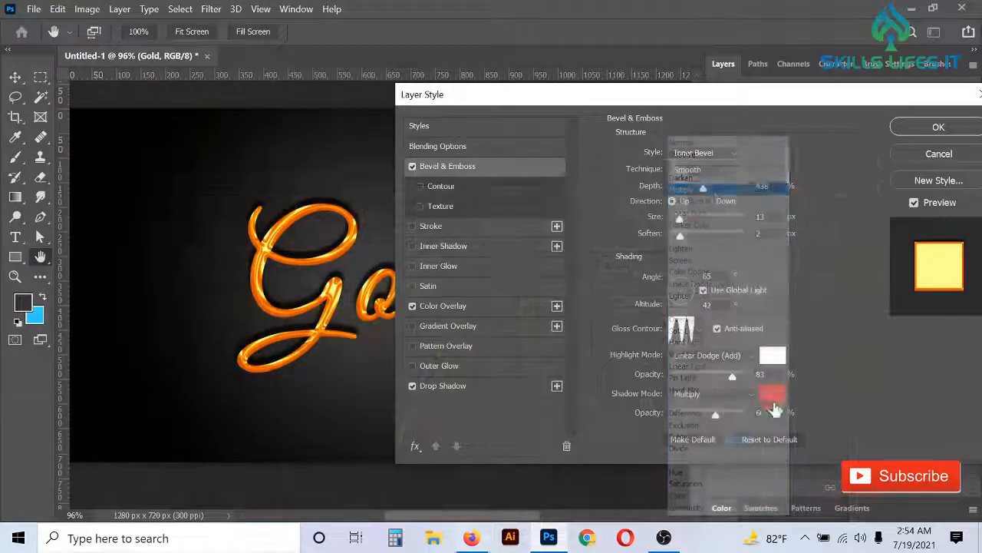
left_click(772, 394)
left_click_drag(629, 241, 405, 421)
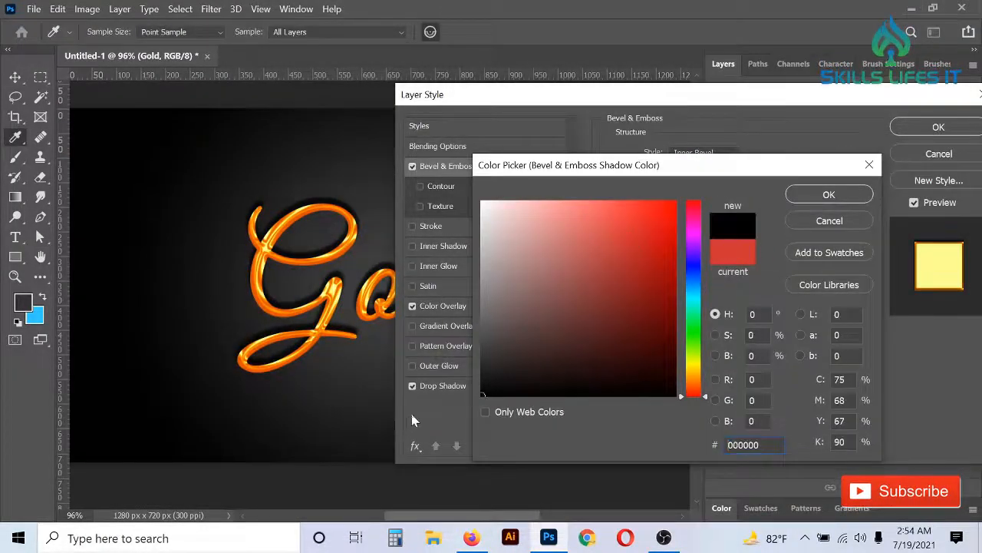